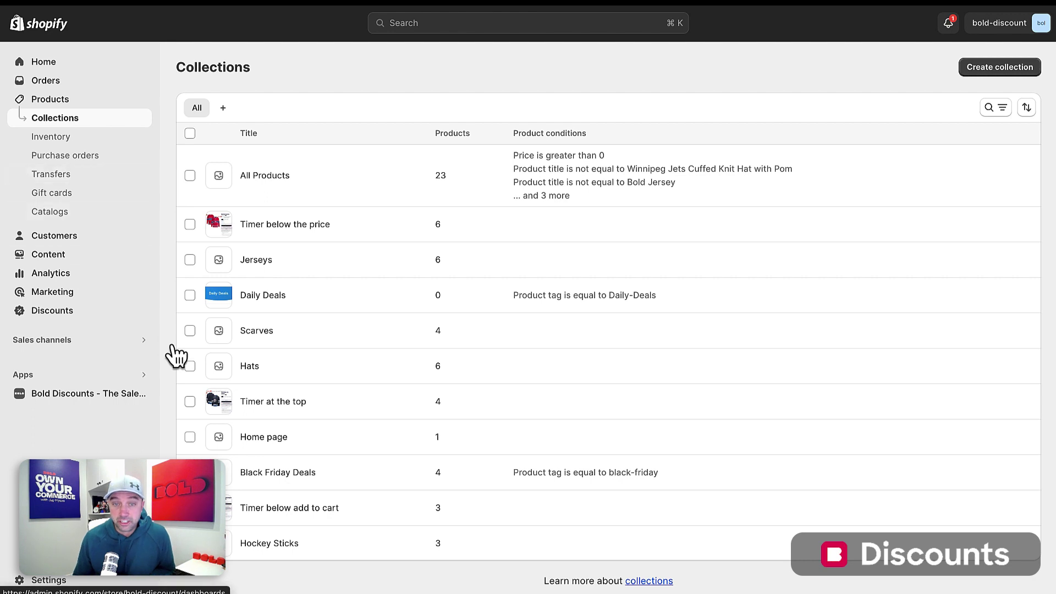
Open the Daily Deals collection and check its condition: Product tag is equal to Daily-Deals.
click(270, 298)
scroll(471, 389, down, 8)
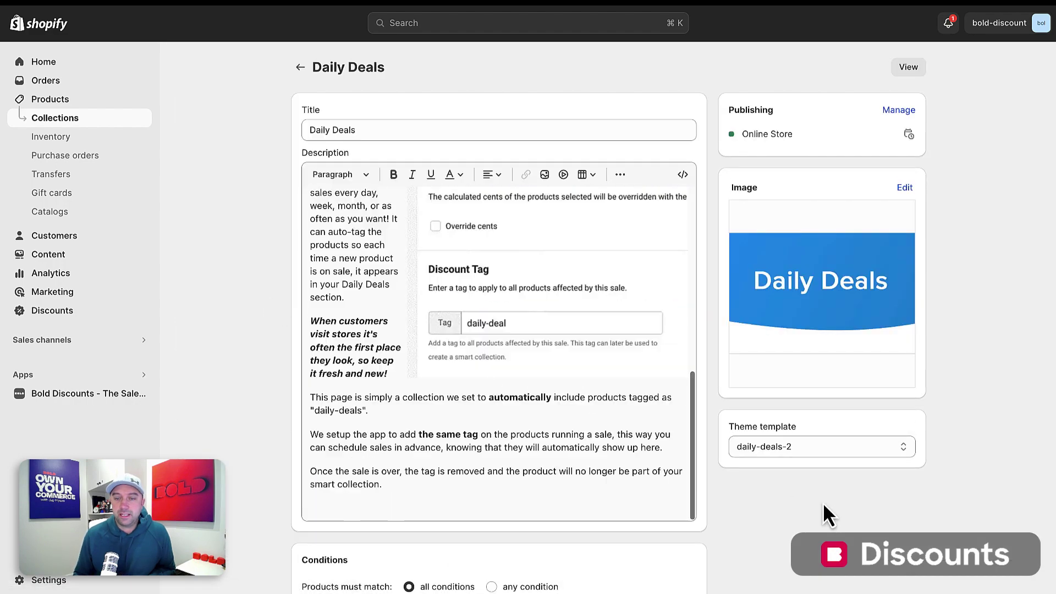
scroll(824, 503, down, 7)
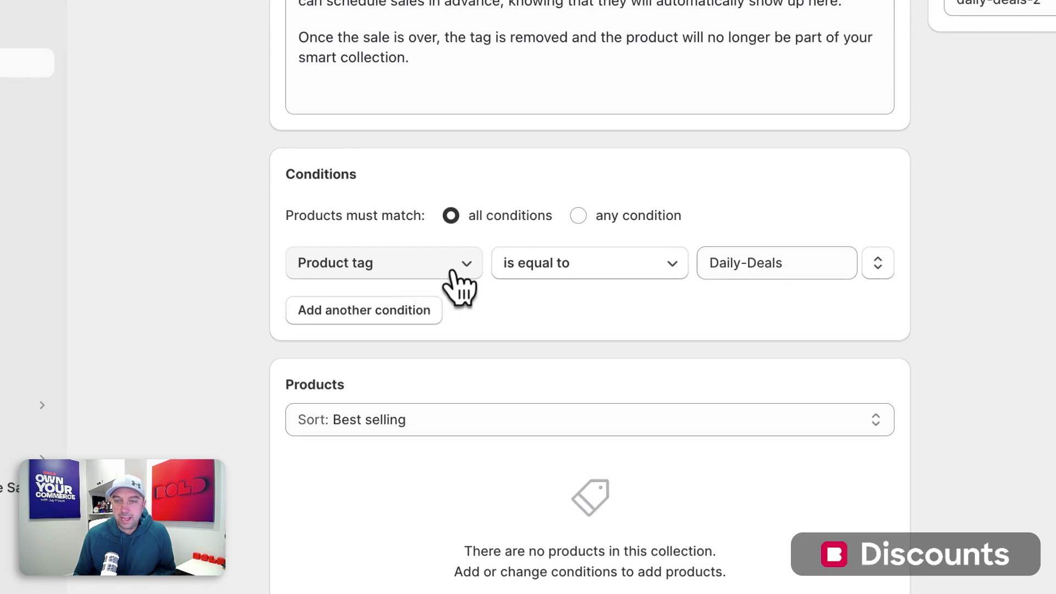
click(792, 273)
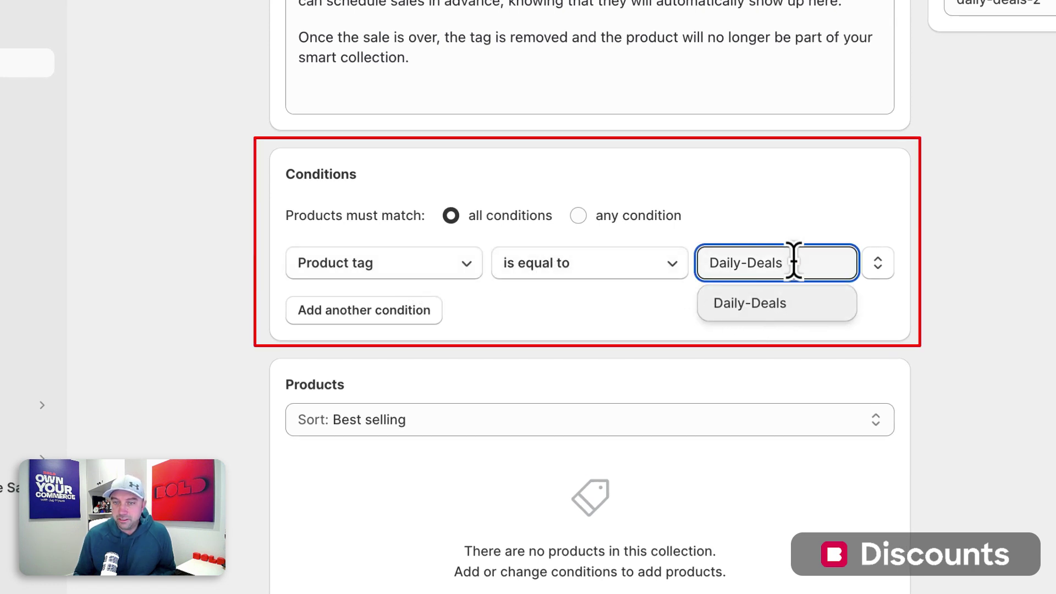
click(1047, 367)
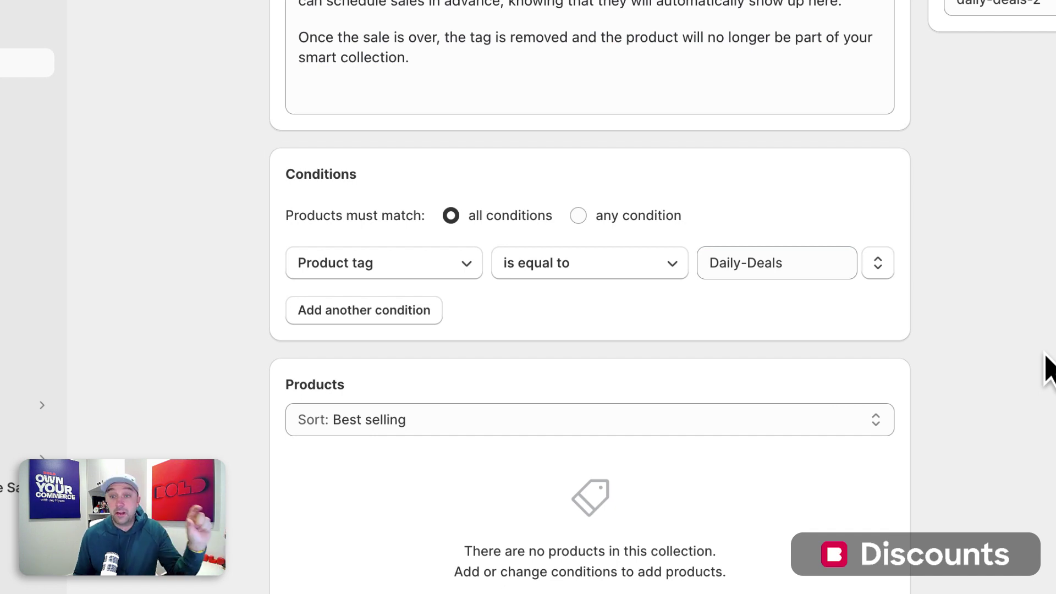
drag(799, 269, 703, 262)
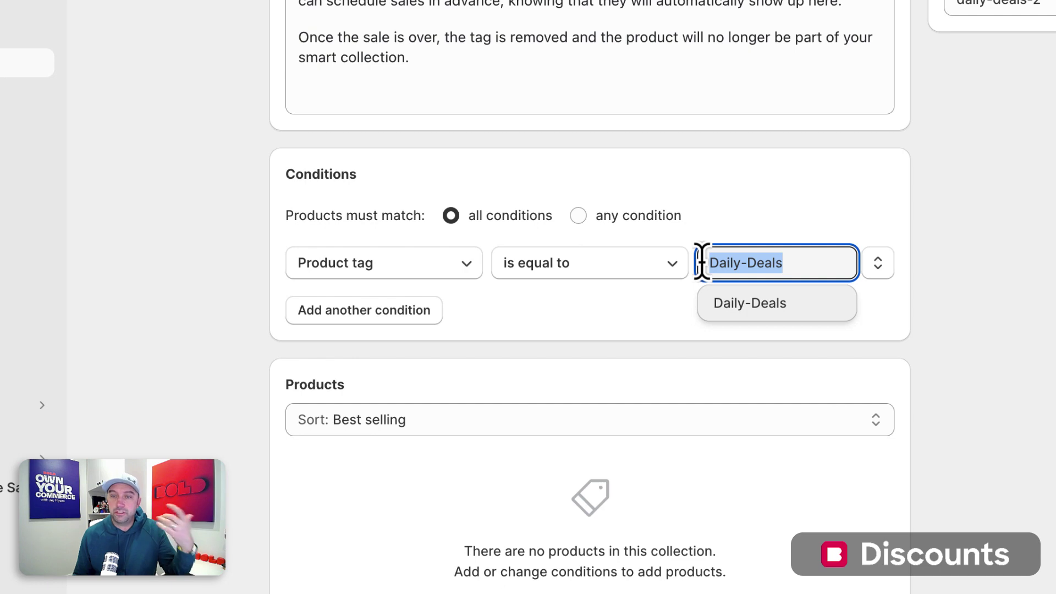
click(1020, 88)
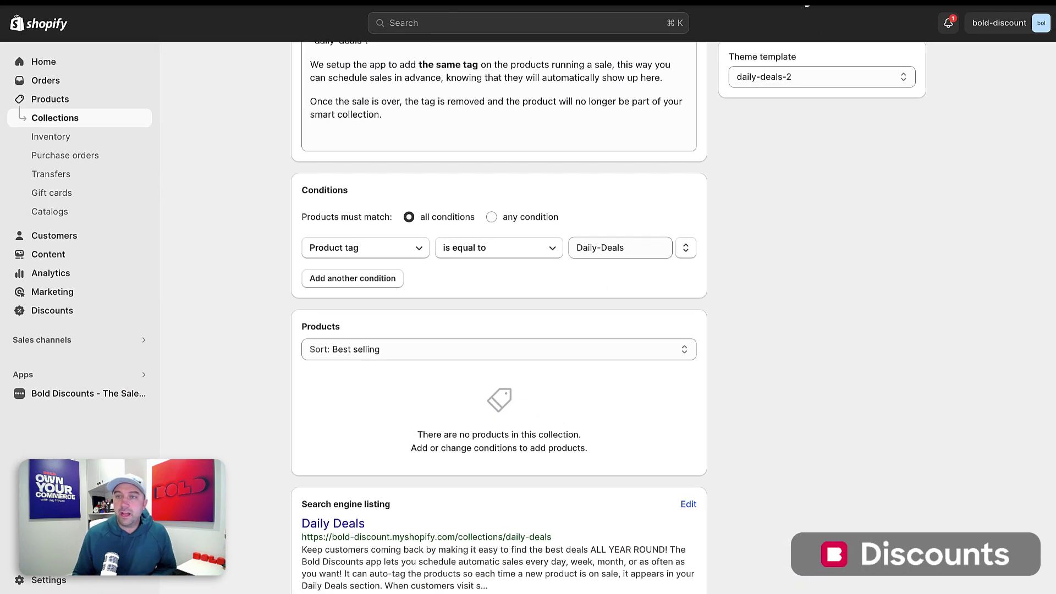
Open the Bold Discounts app and find the Daily deals BFCM sale in Current Discounts.
click(88, 393)
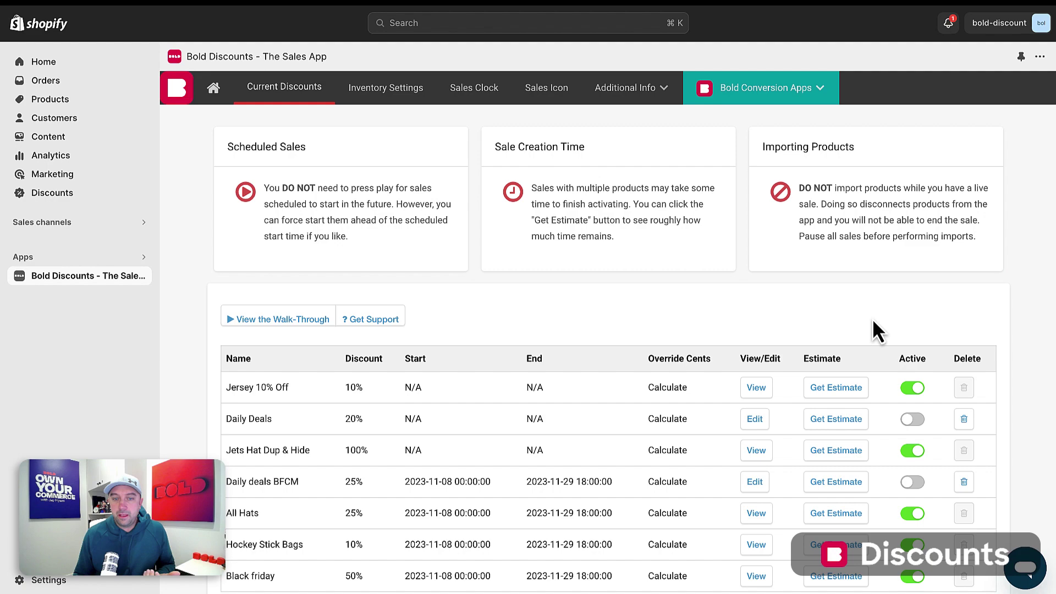
scroll(866, 317, down, 2)
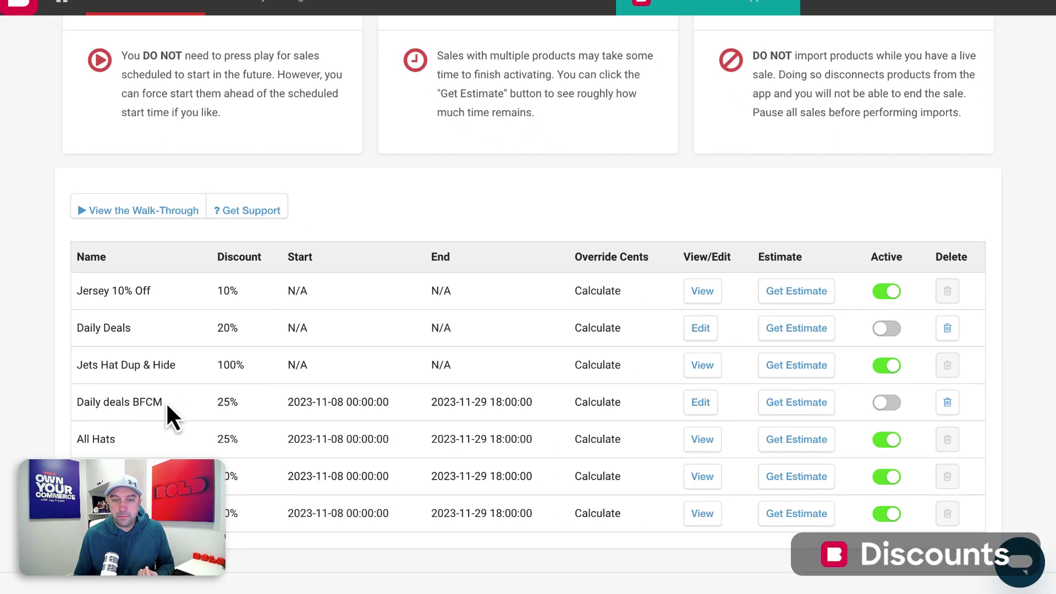
drag(167, 402, 75, 401)
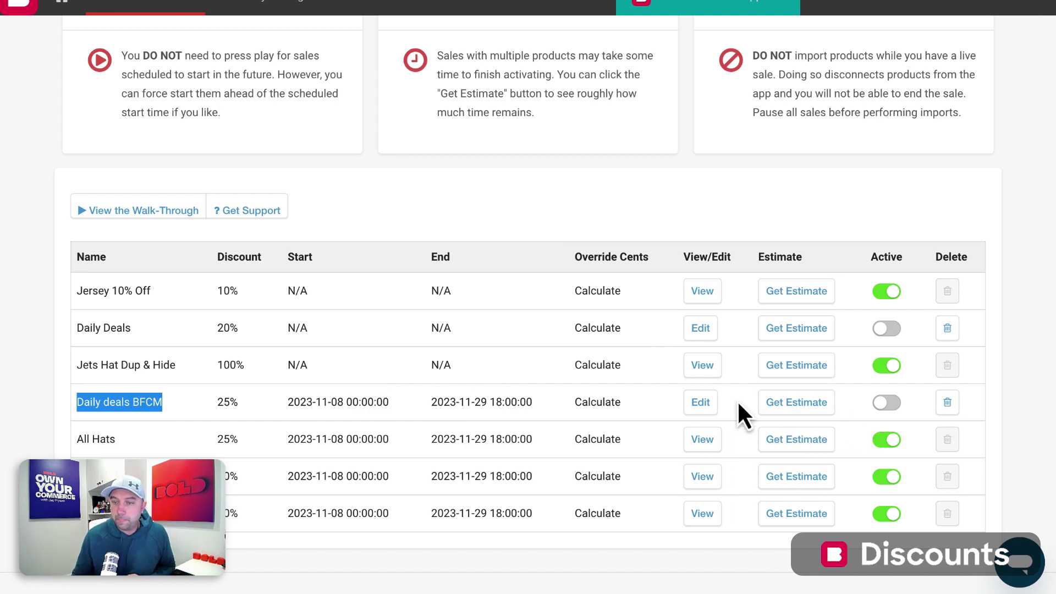
Open Daily deals BFCM for editing and review its name and 25% discount amount.
click(701, 402)
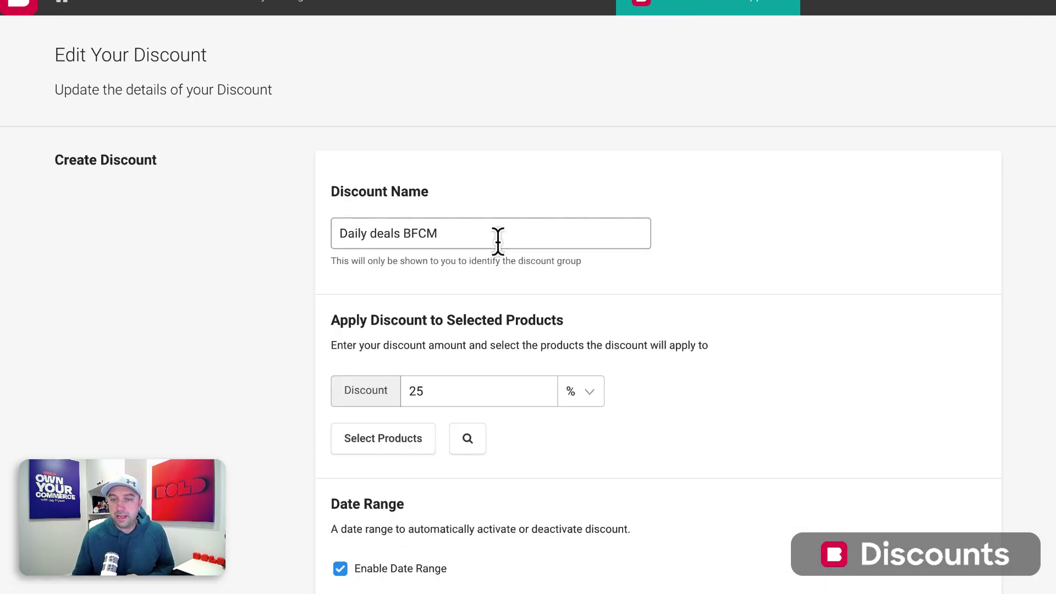
drag(495, 234, 344, 234)
click(678, 326)
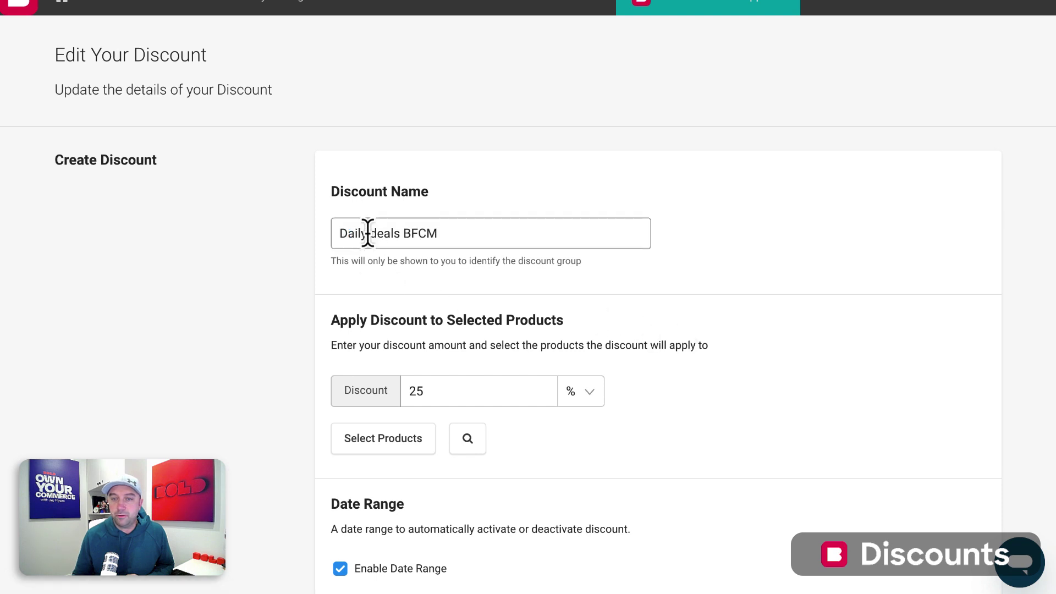
scroll(498, 374, down, 2)
click(448, 322)
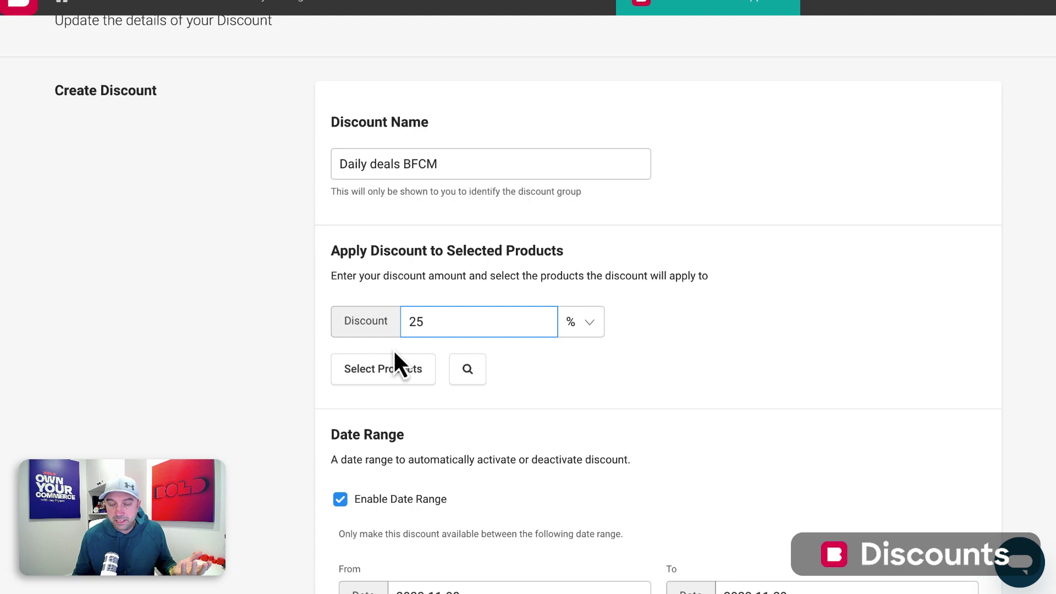
In the sale's product picker, filter by the Hats custom collection, then clear the filter.
click(395, 376)
scroll(397, 376, down, 1)
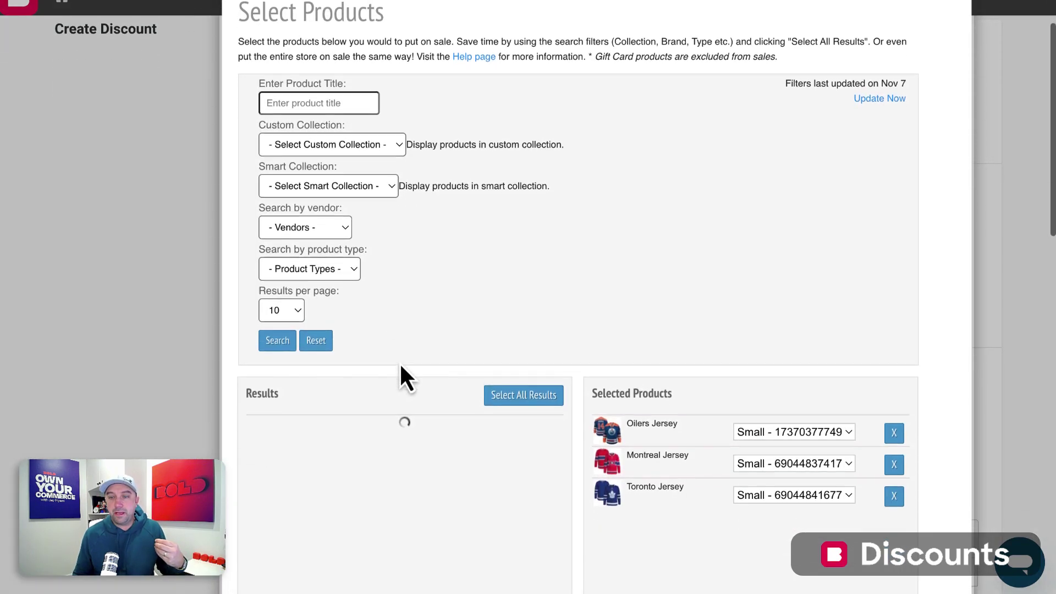
click(393, 144)
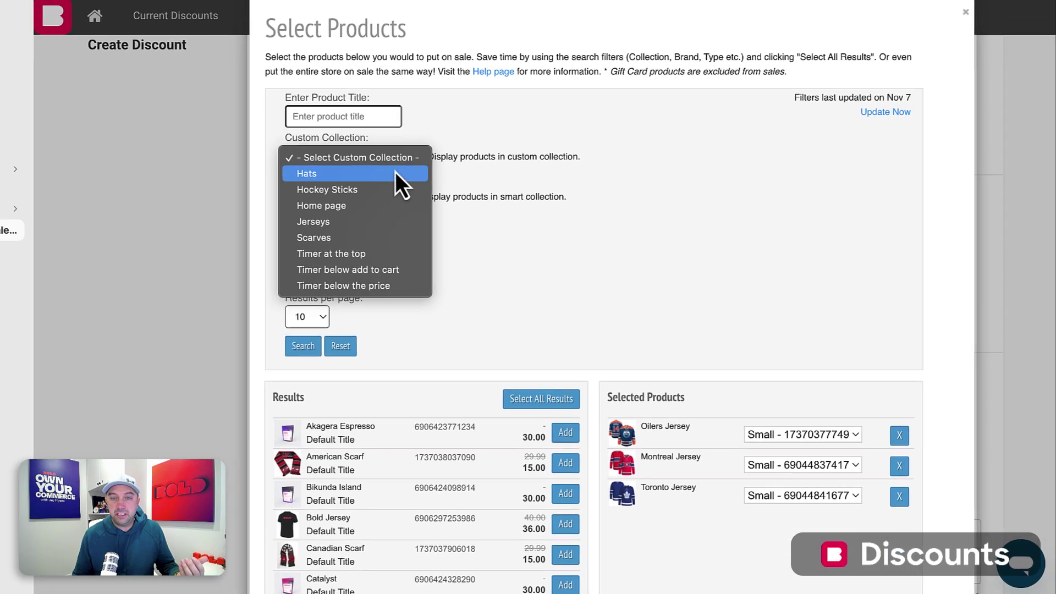
click(403, 188)
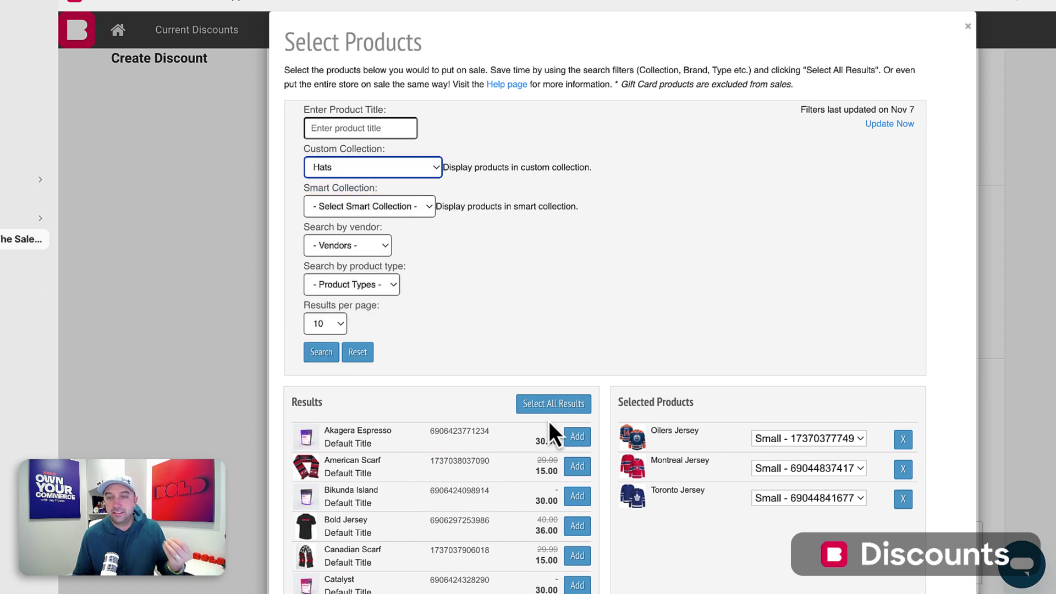
click(424, 167)
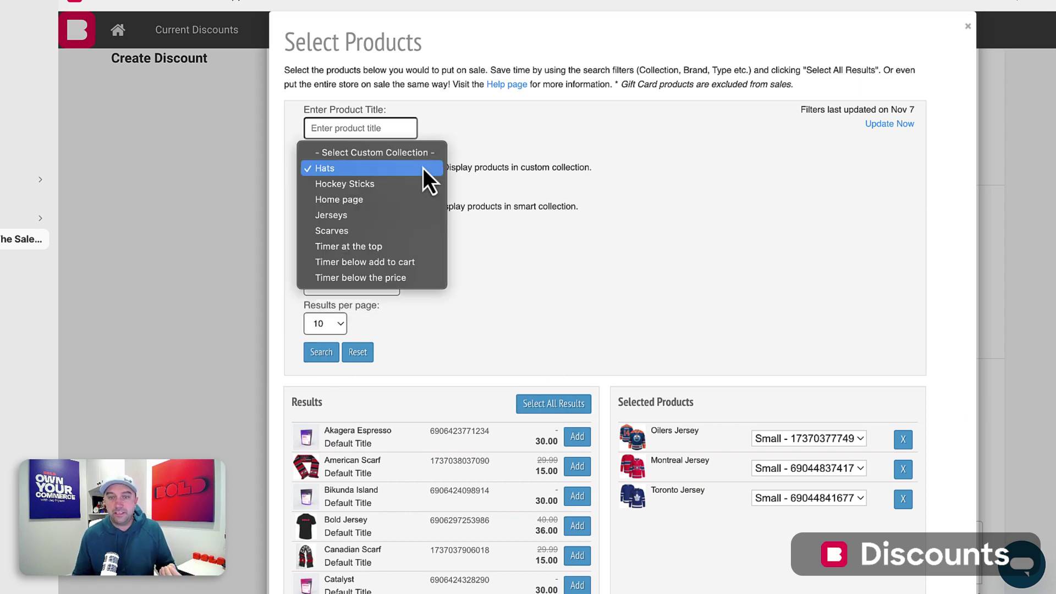
click(417, 154)
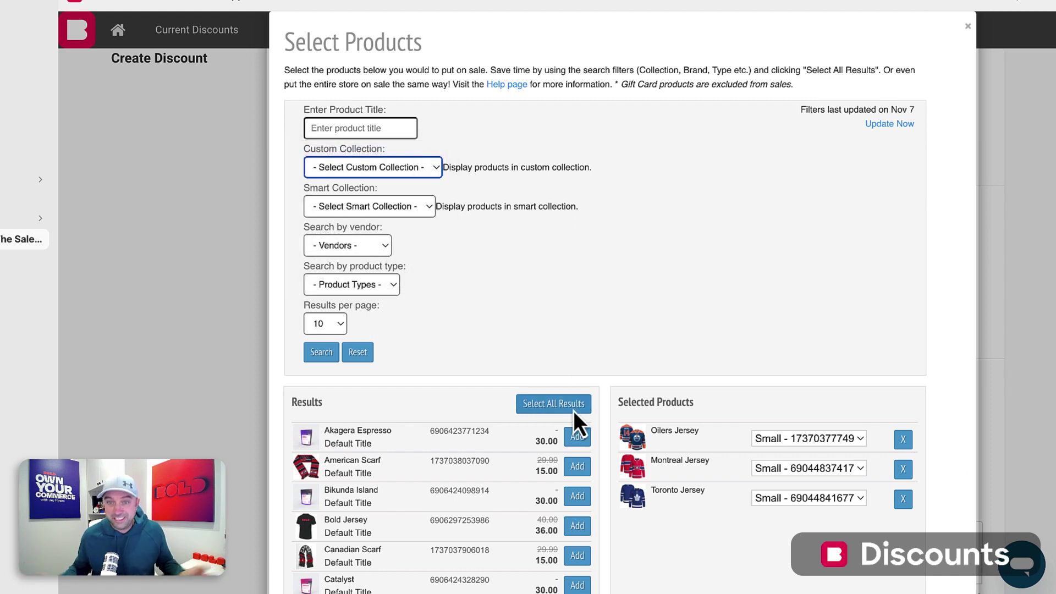
Check the vendor list, then confirm the Oilers, Montreal and Toronto jerseys for the sale.
click(371, 247)
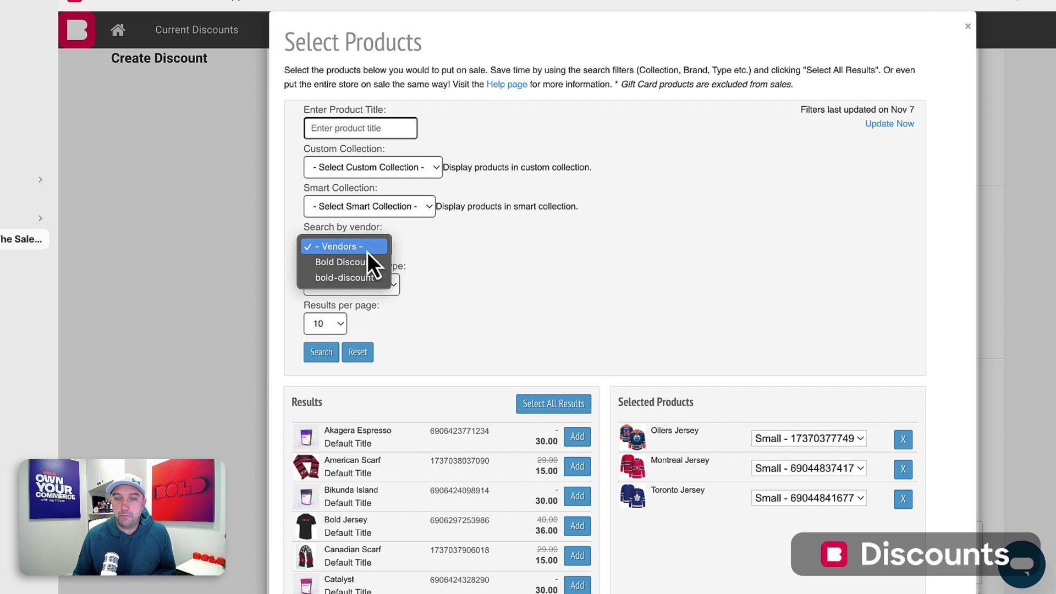
click(553, 263)
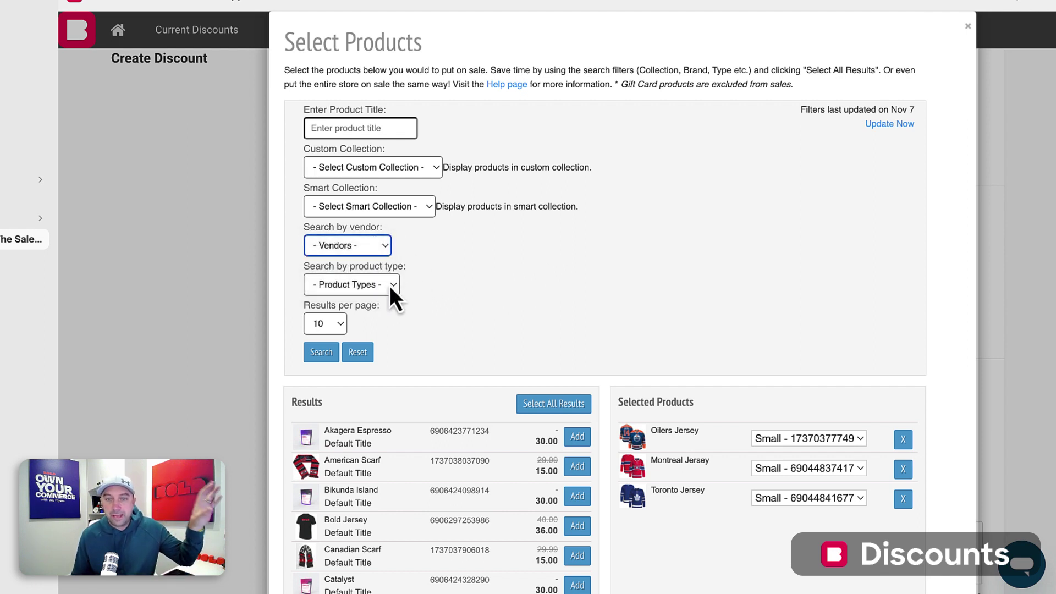
scroll(638, 510, down, 1)
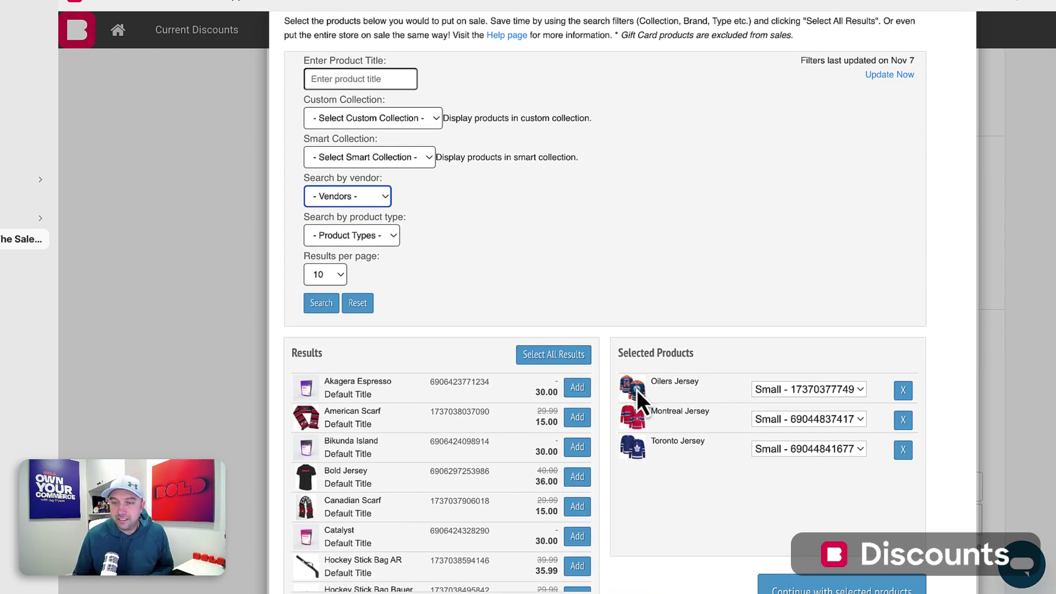
scroll(636, 390, down, 1)
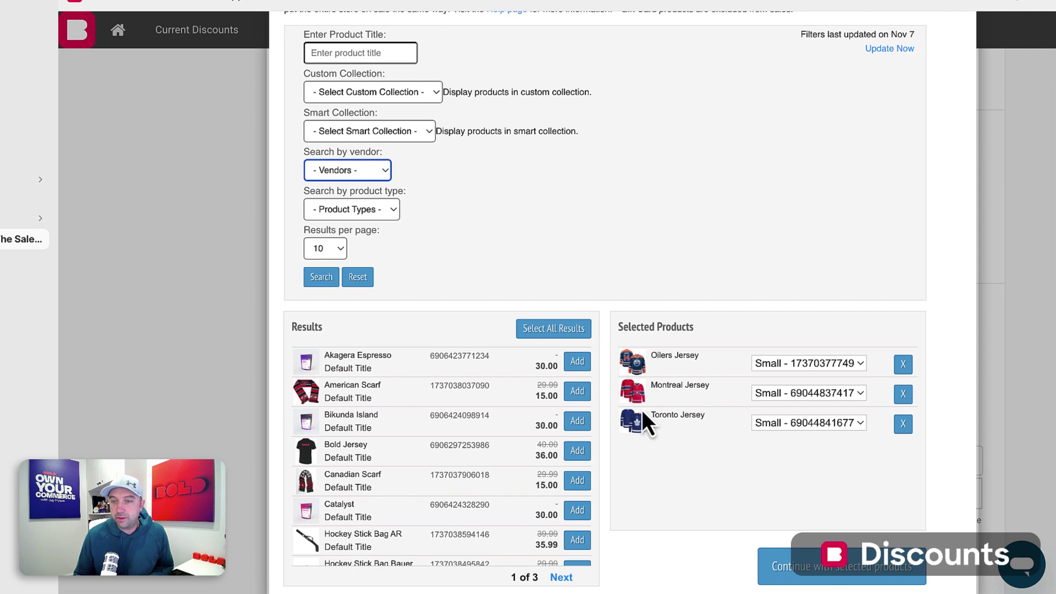
click(852, 569)
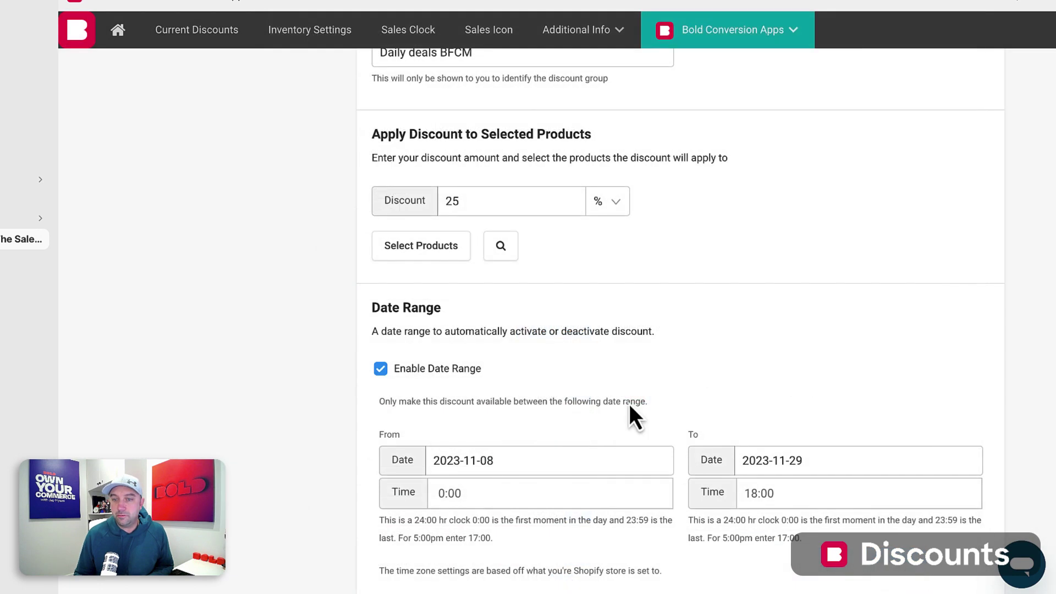
click(467, 198)
scroll(729, 398, down, 2)
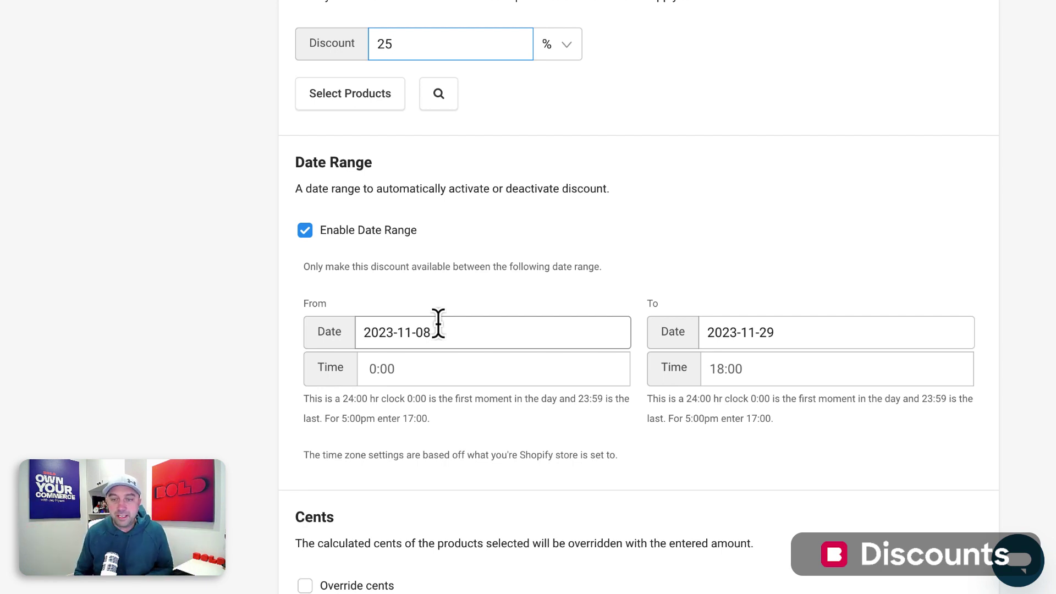
scroll(438, 322, down, 1)
scroll(438, 324, down, 2)
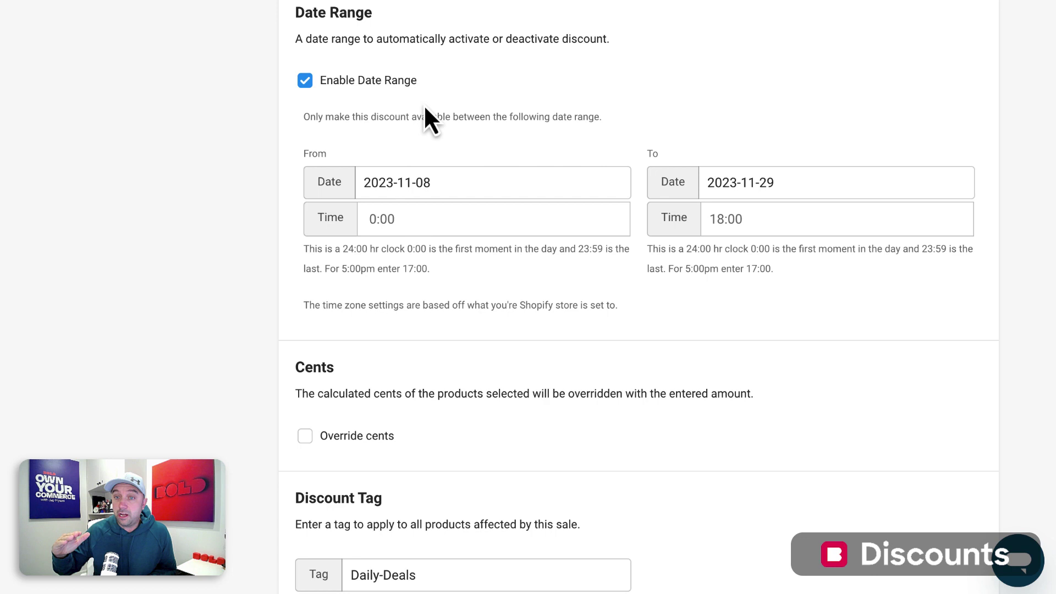
scroll(440, 319, down, 2)
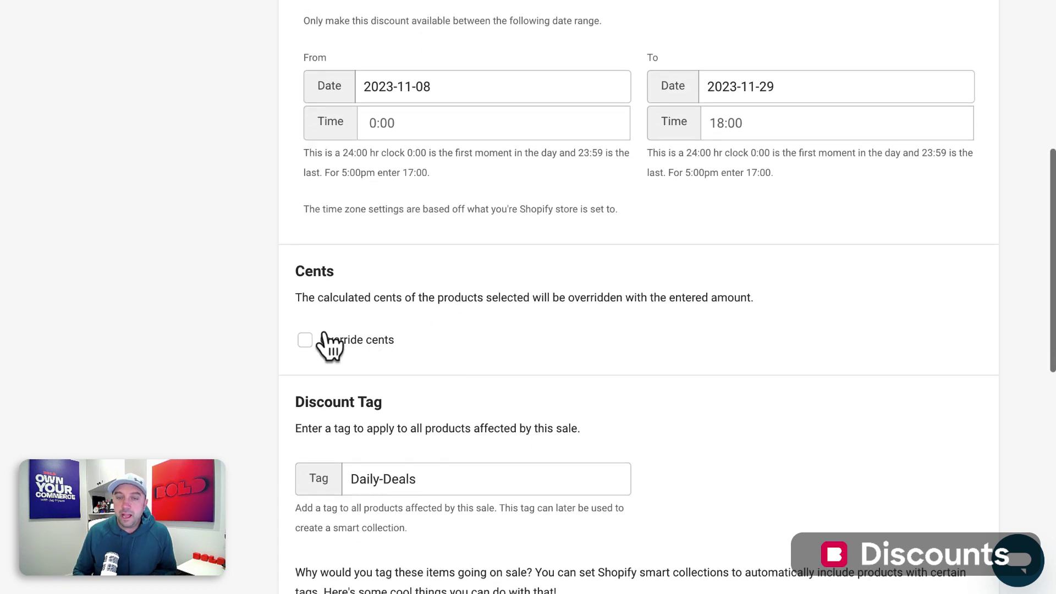
Turn on Override cents and set the cents value to 50.
click(305, 340)
scroll(370, 366, down, 1)
drag(368, 318, 341, 321)
text(50)
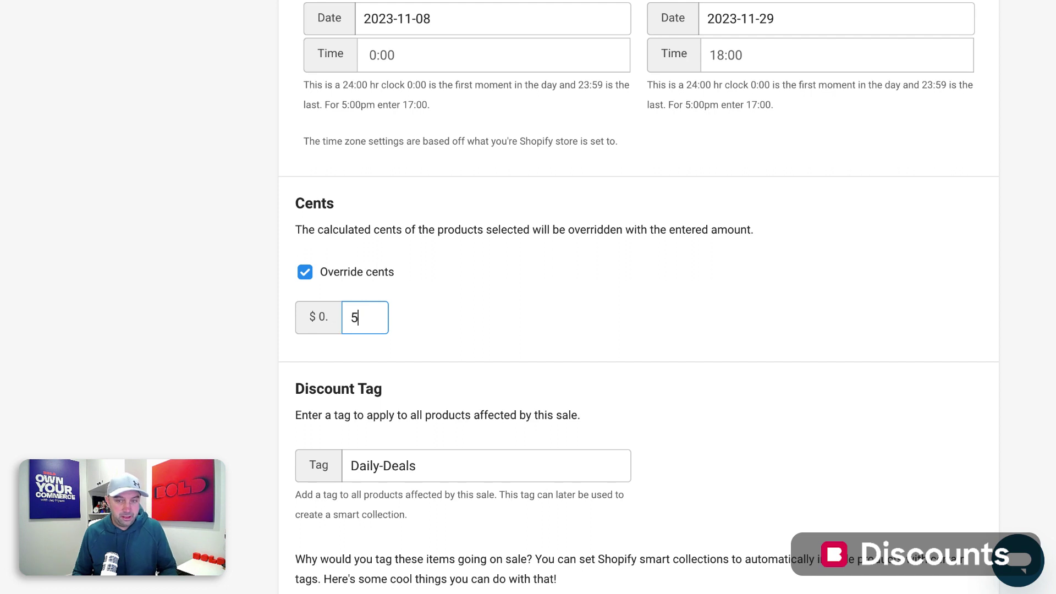
click(626, 295)
Verify the sale's Tag field reads Daily-Deals.
scroll(626, 294, down, 2)
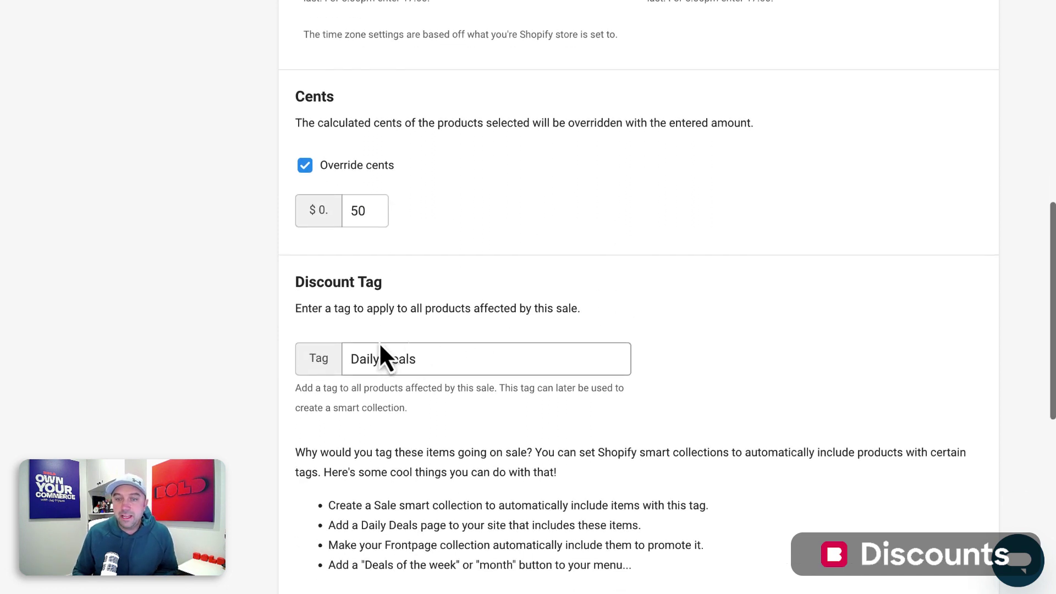
scroll(421, 366, down, 1)
drag(417, 295, 346, 292)
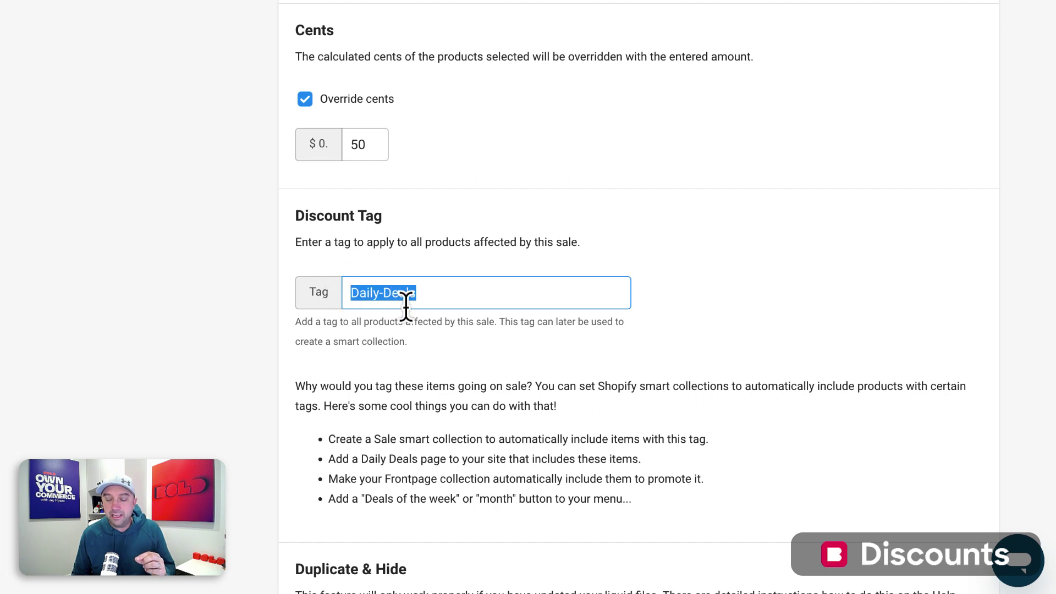
click(418, 365)
scroll(517, 460, down, 4)
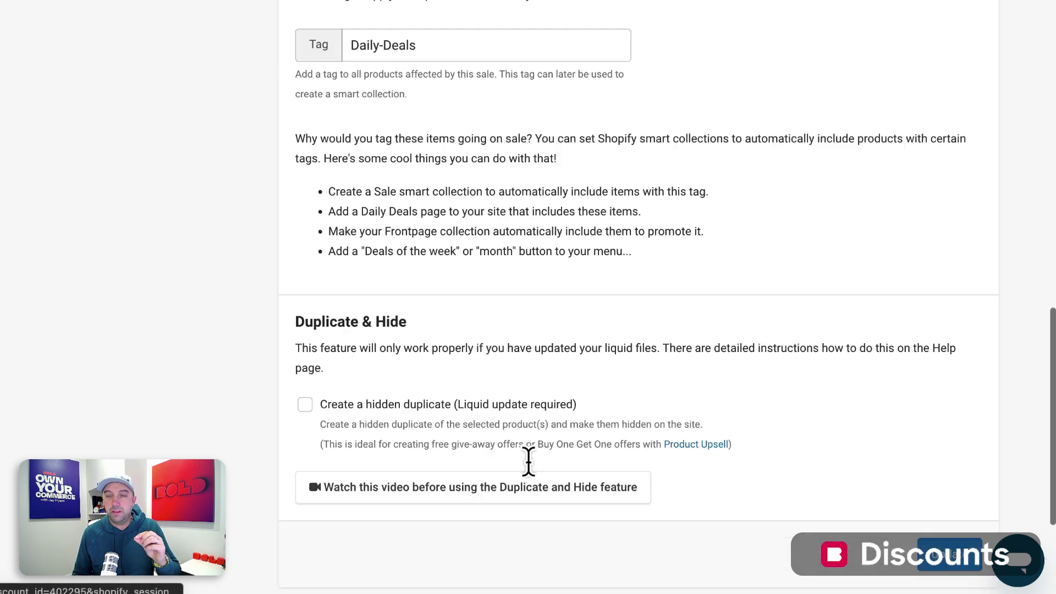
scroll(444, 245, up, 2)
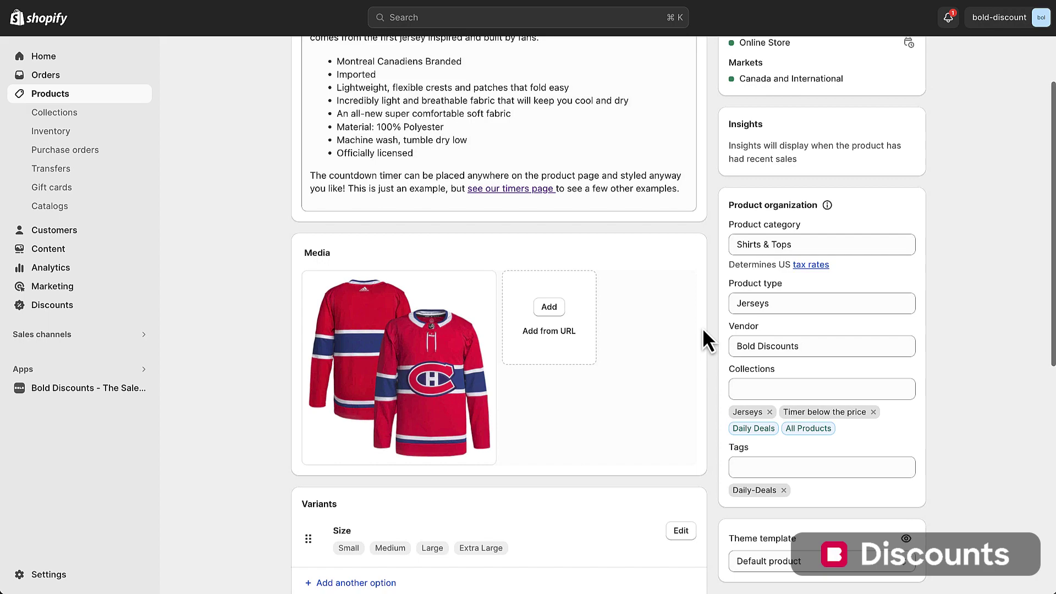
Check the Montreal Jersey's Daily-Deals tag and view the empty storefront Daily Deals collection.
scroll(702, 328, down, 2)
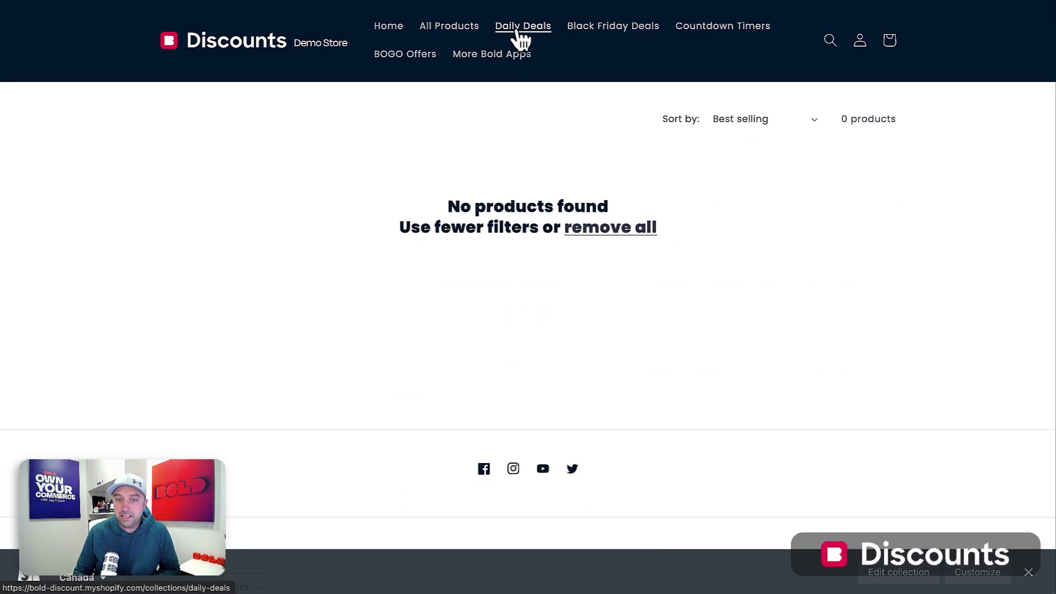
click(1028, 572)
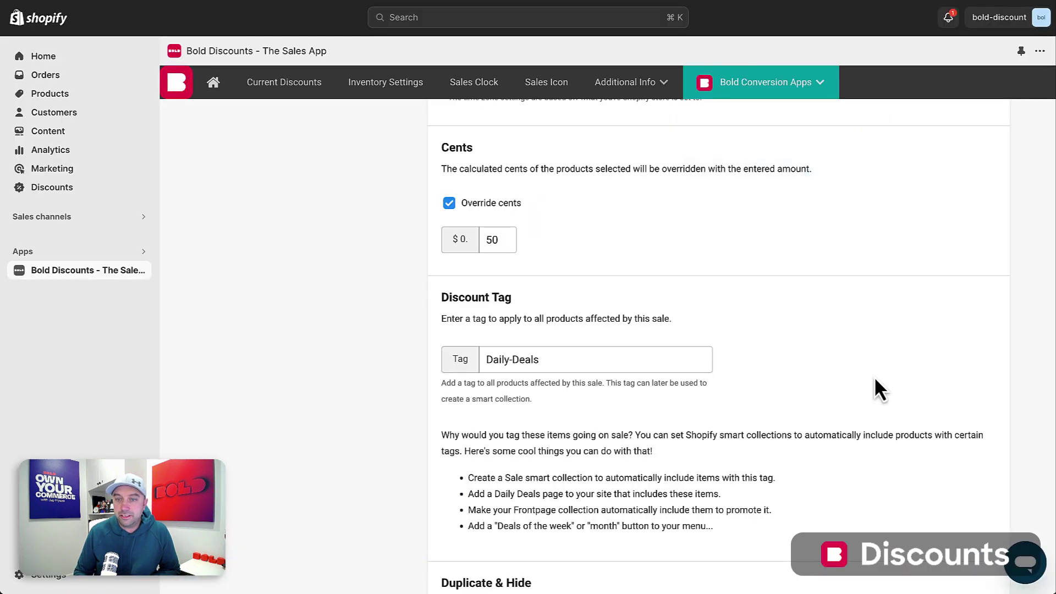
Update the Daily deals BFCM sale and confirm it appears active in Current Discounts.
scroll(876, 377, down, 7)
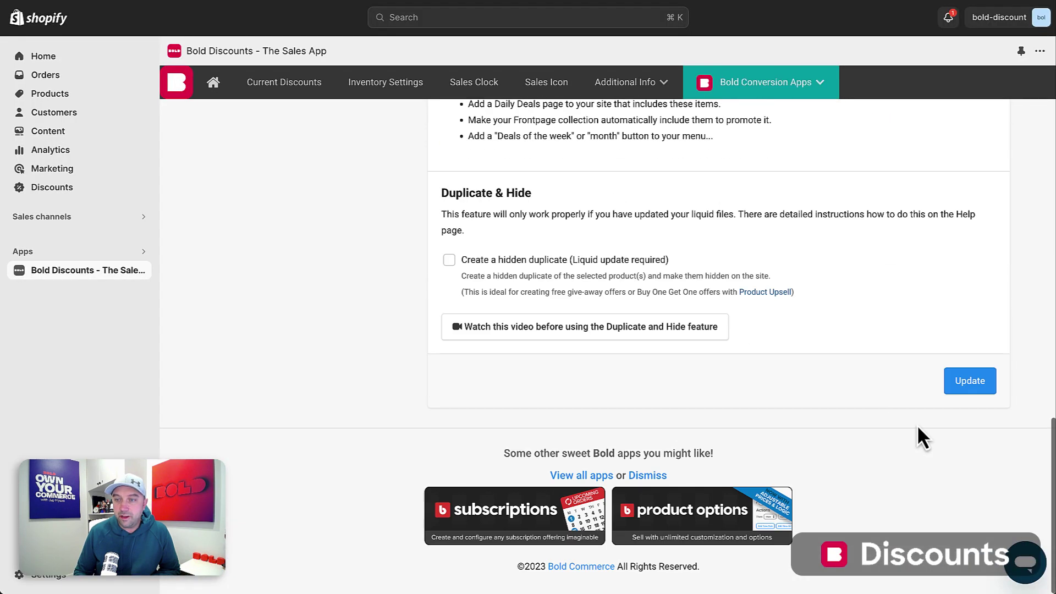
click(970, 387)
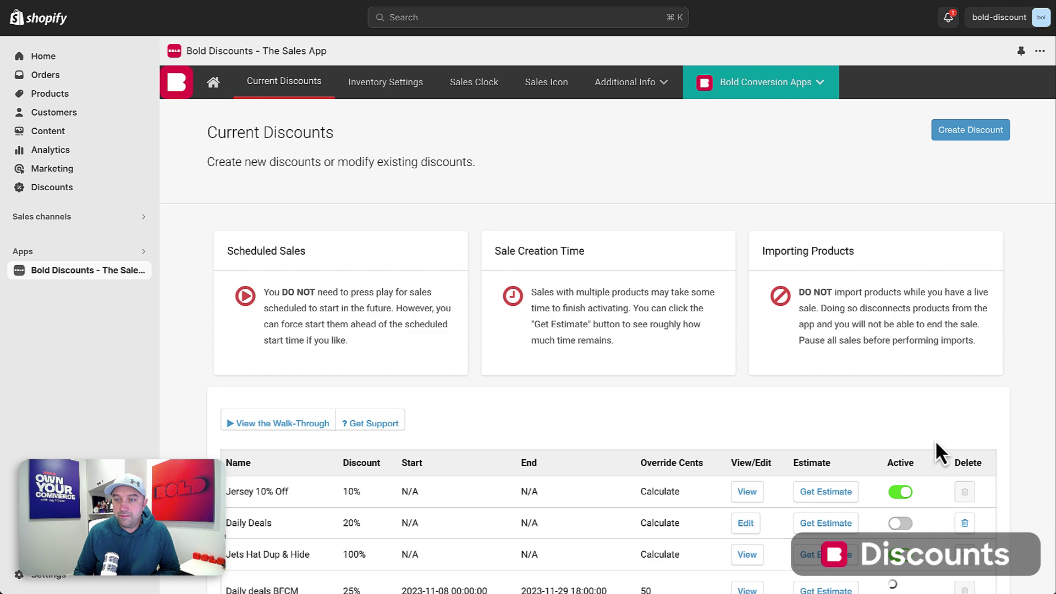
scroll(881, 456, down, 2)
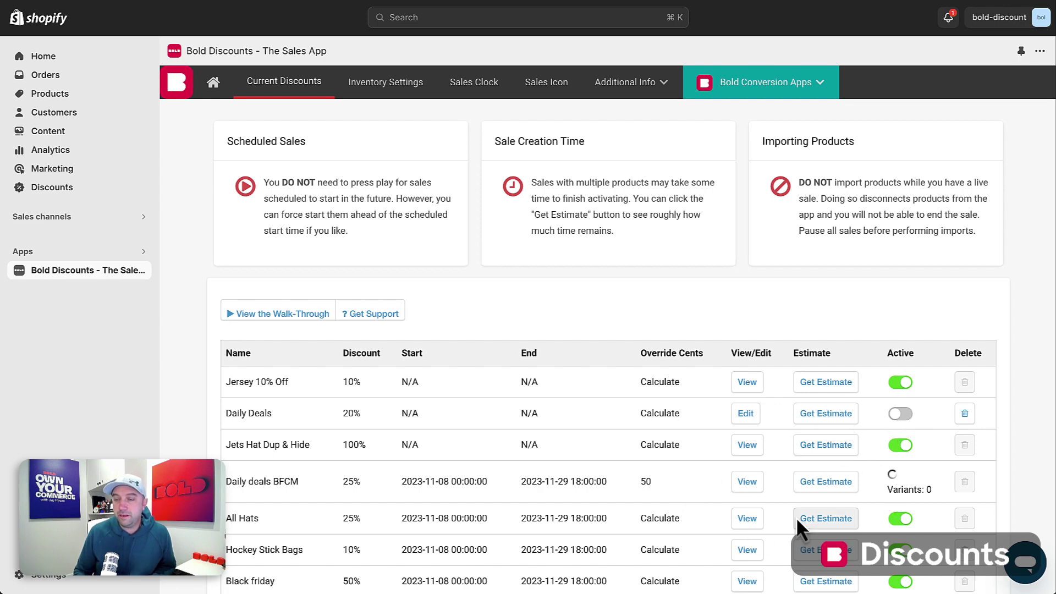
scroll(446, 502, down, 1)
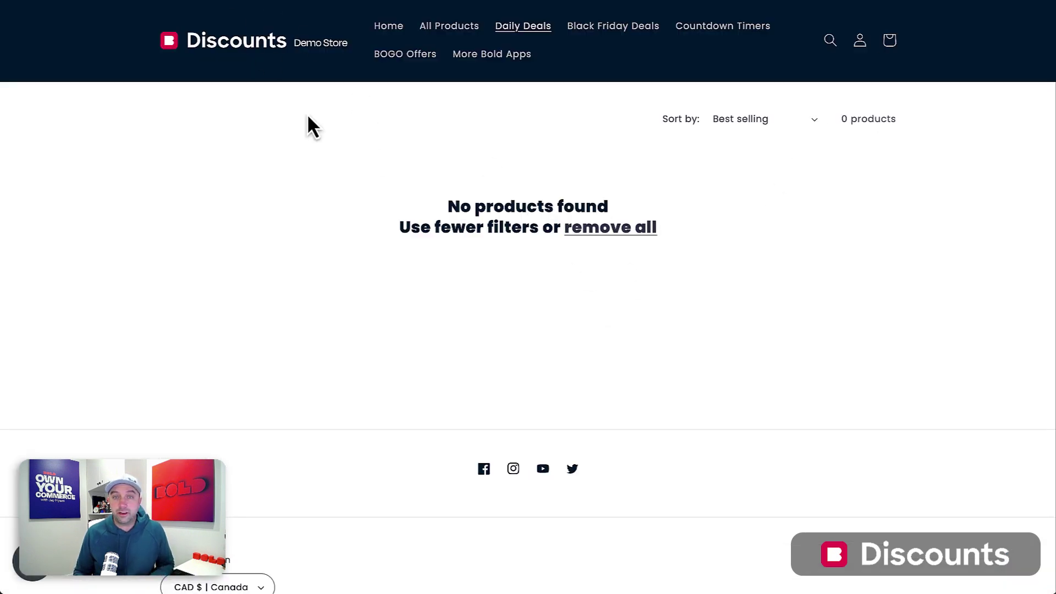
Reload the storefront Daily Deals collection page to check for the three sale jerseys.
key(F5)
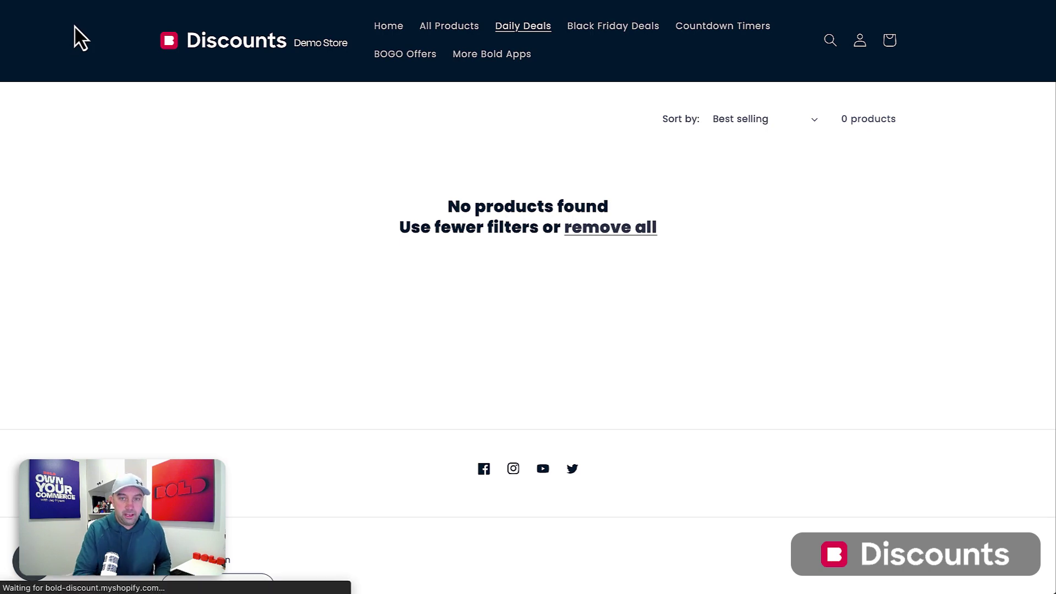